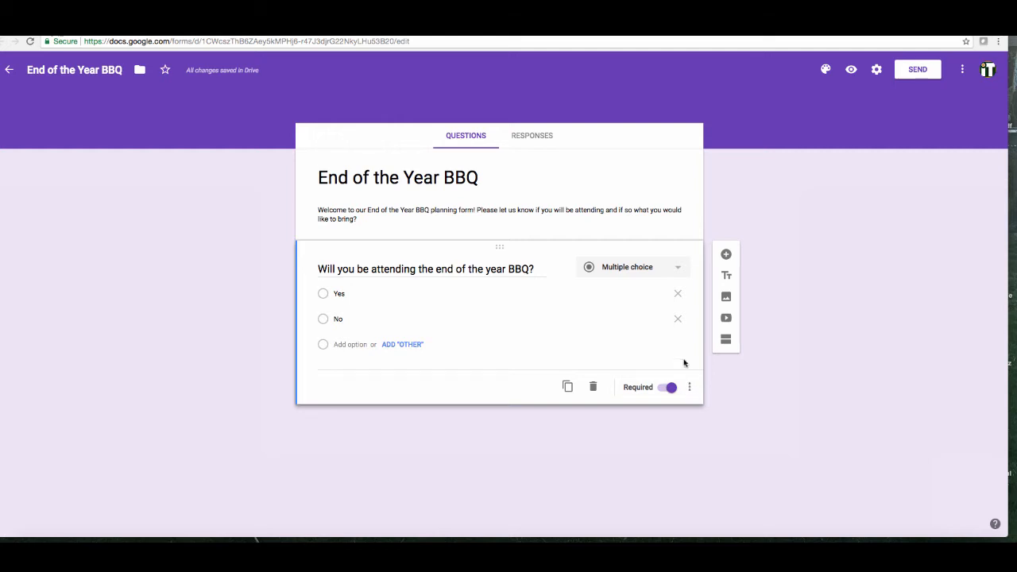
# Step: Turn on section branching by answer for the multiple choice attendance question and set No to Submit form
pyautogui.click(627, 270)
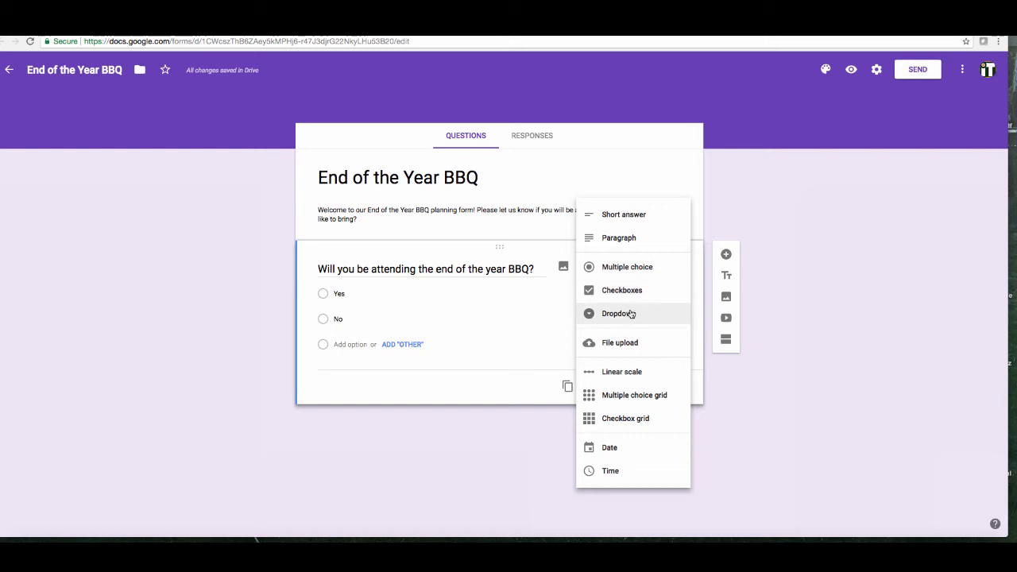
pyautogui.click(638, 272)
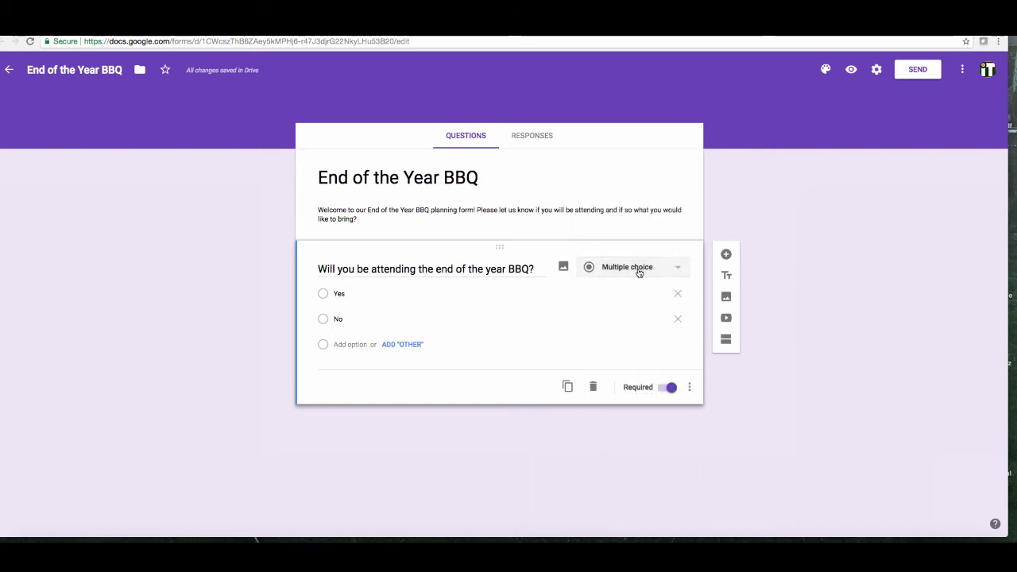
pyautogui.click(690, 388)
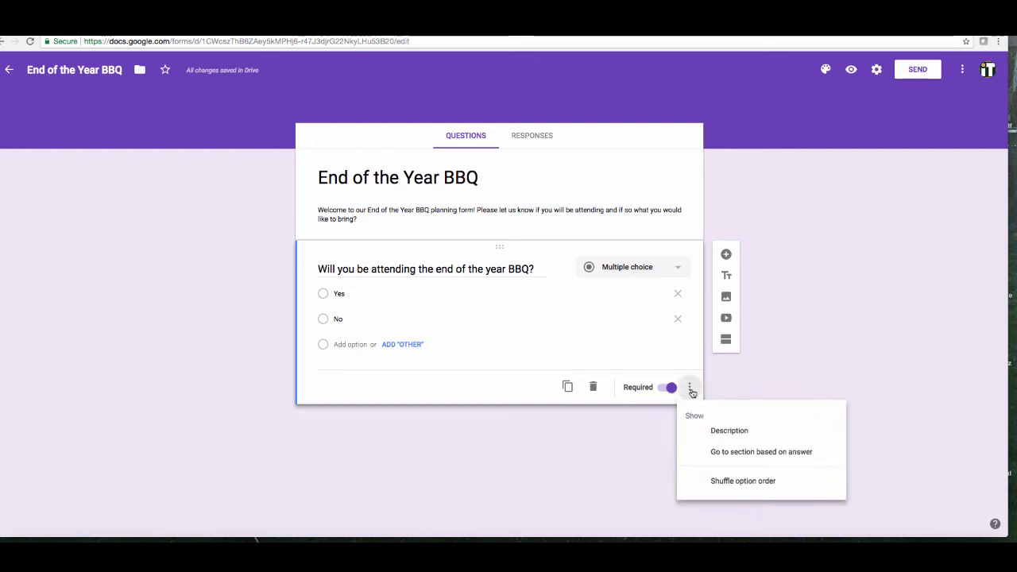
pyautogui.click(729, 453)
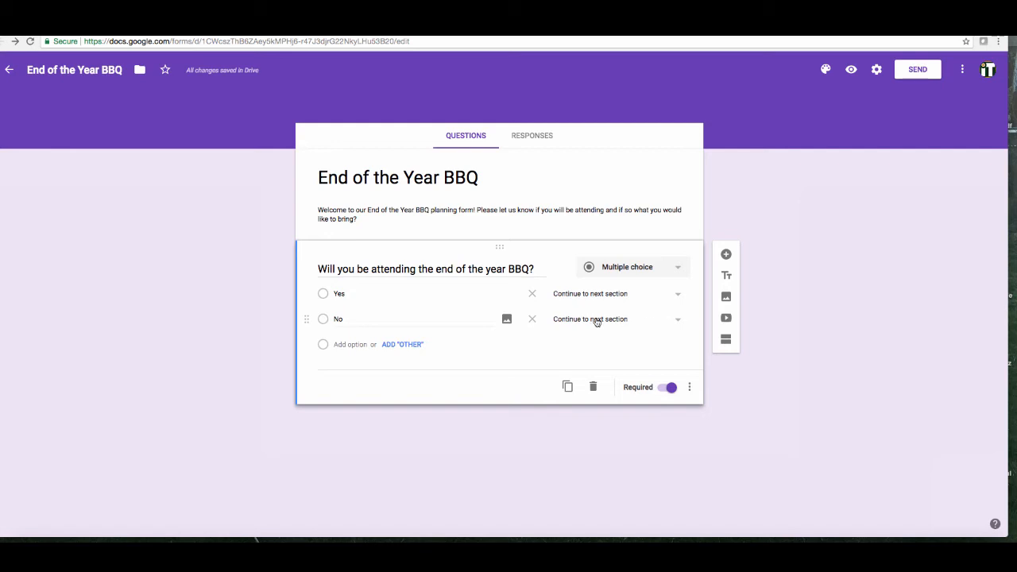
pyautogui.click(665, 327)
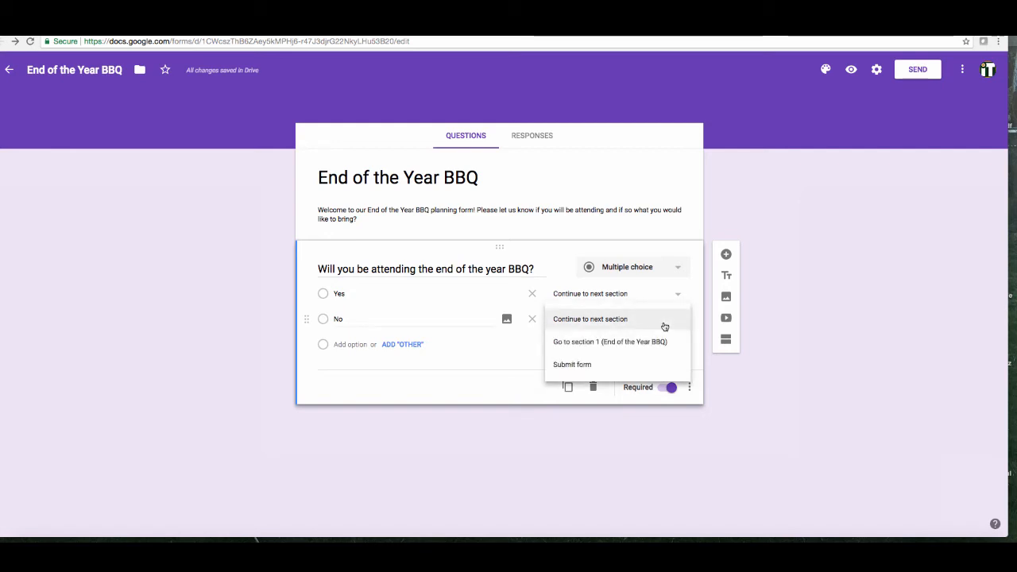
pyautogui.click(648, 364)
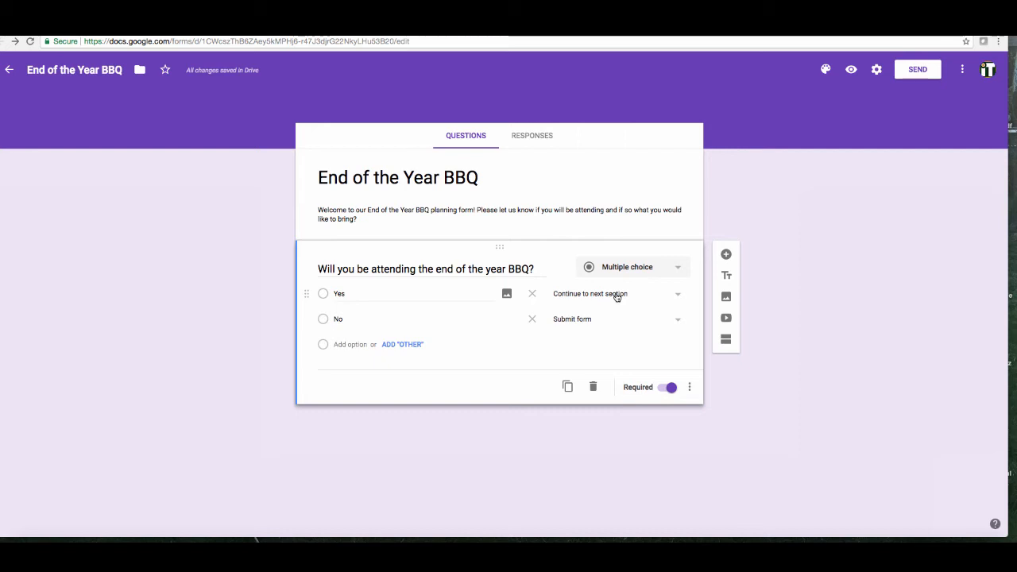
# Step: Add a new section after the attendance question and title it "Participant Contribution"
pyautogui.click(726, 342)
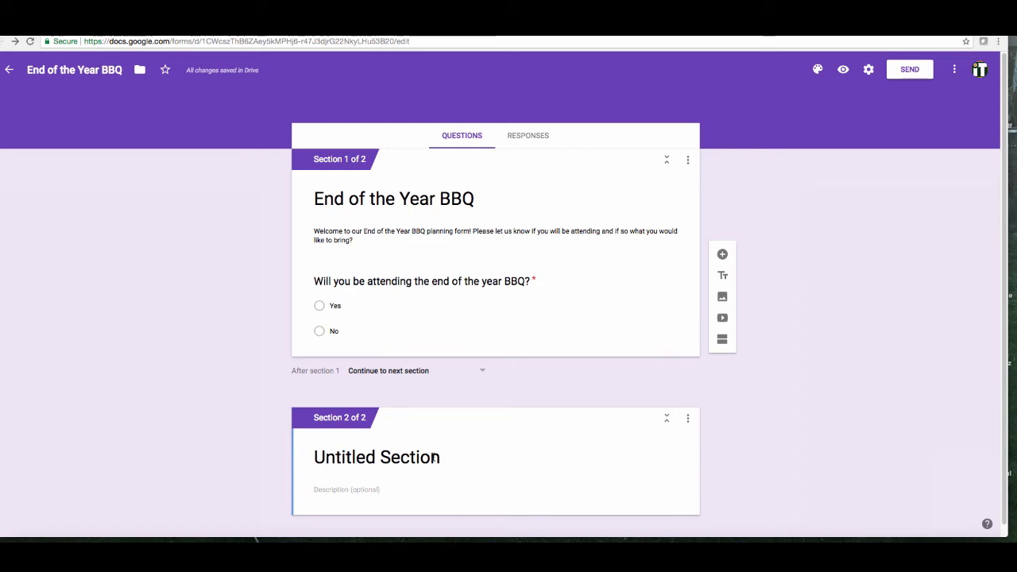
pyautogui.click(412, 453)
pyautogui.write('Par')
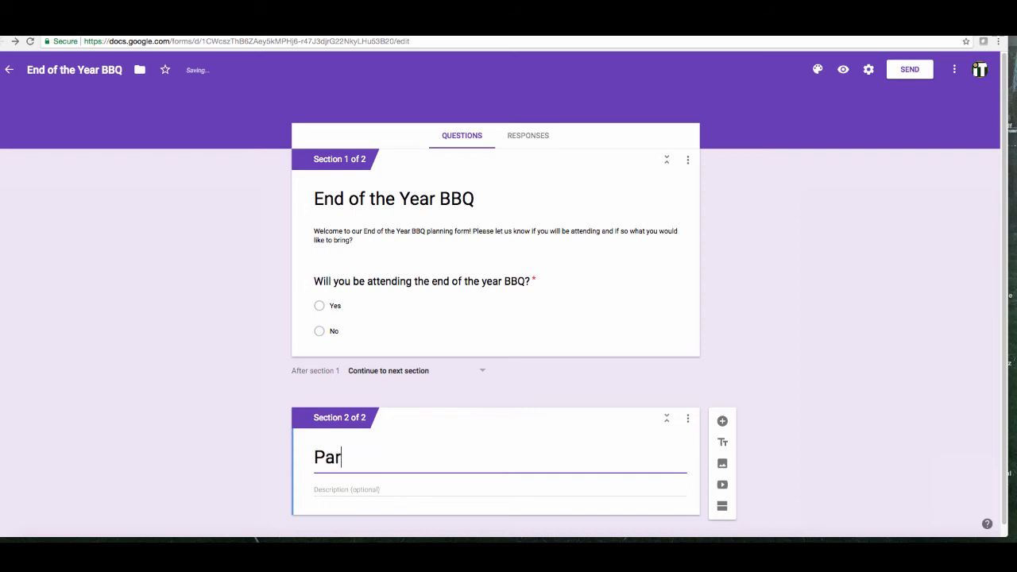
pyautogui.write('ticipant COnt')
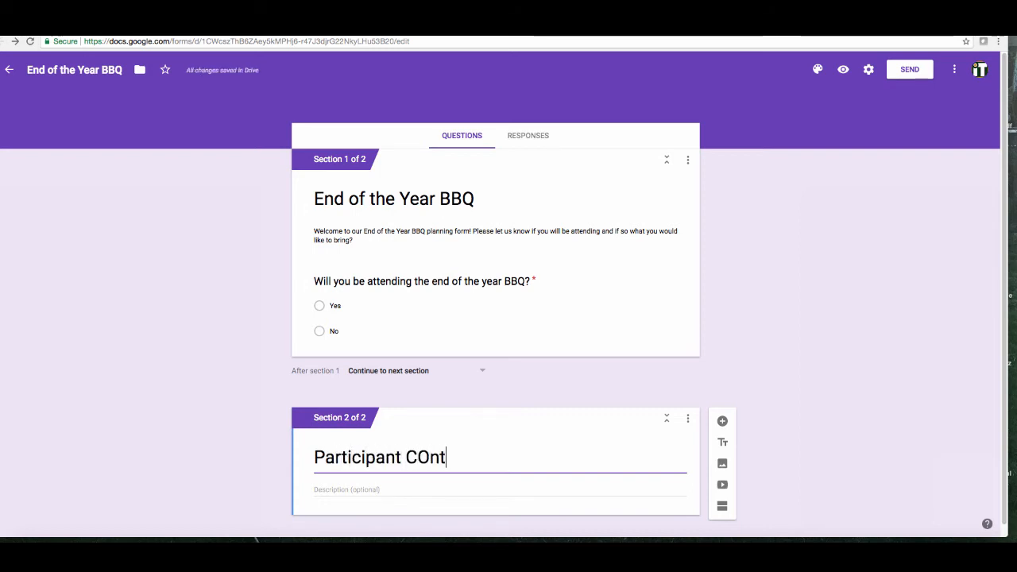
pyautogui.press('BackSpace')
pyautogui.press('BackSpace')
pyautogui.press('BackSpace')
pyautogui.write('ontrib')
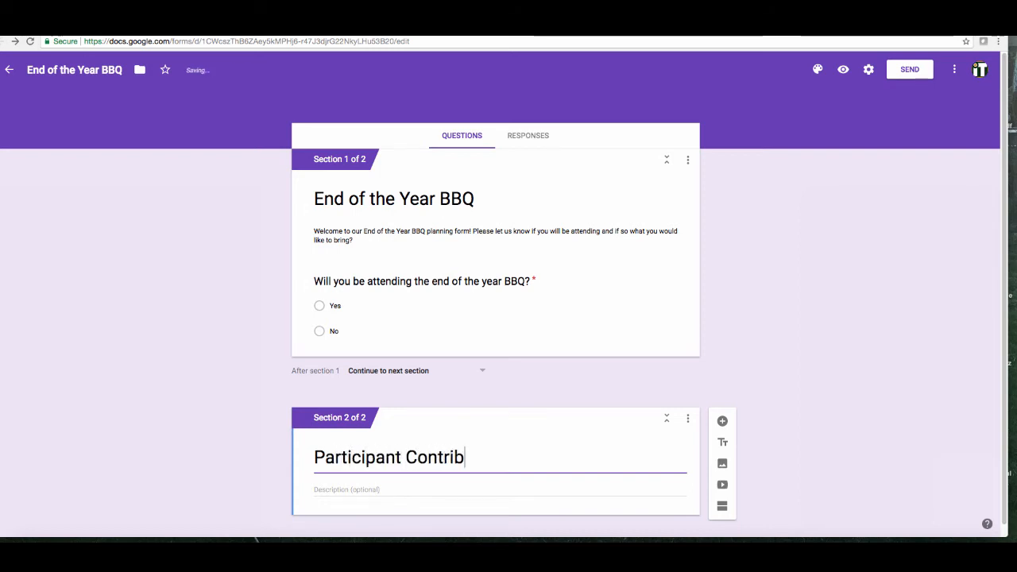
pyautogui.write('ution')
pyautogui.scroll(-1, 448, 406)
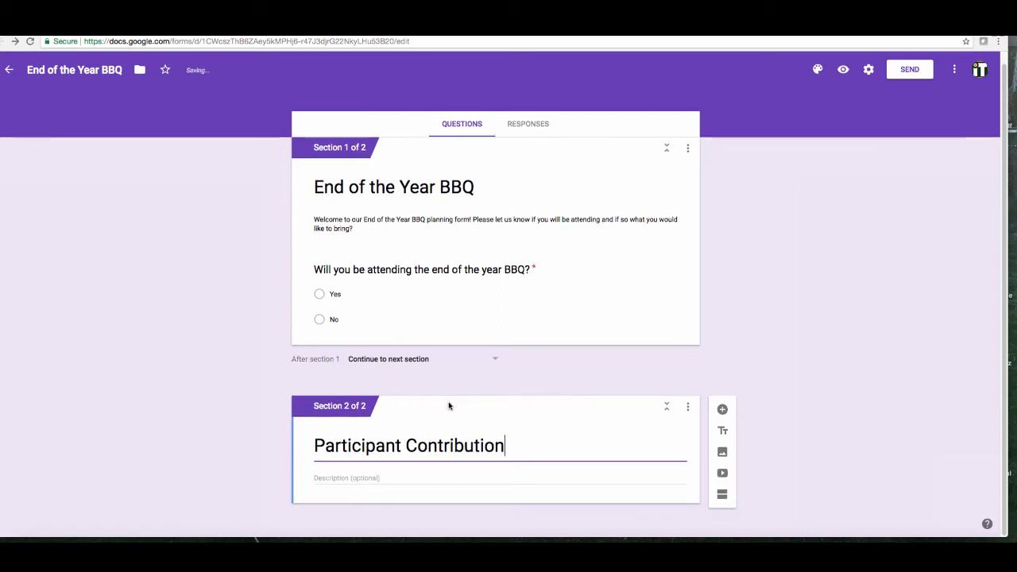
pyautogui.click(470, 474)
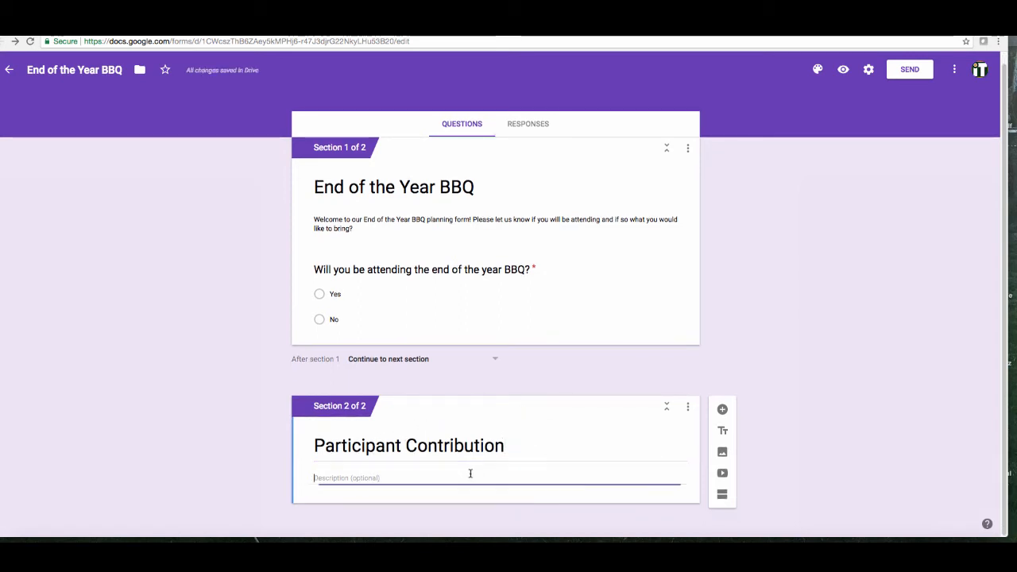
# Step: Add a question to the Participant Contribution section reading "What would you like to bring?"
pyautogui.click(723, 413)
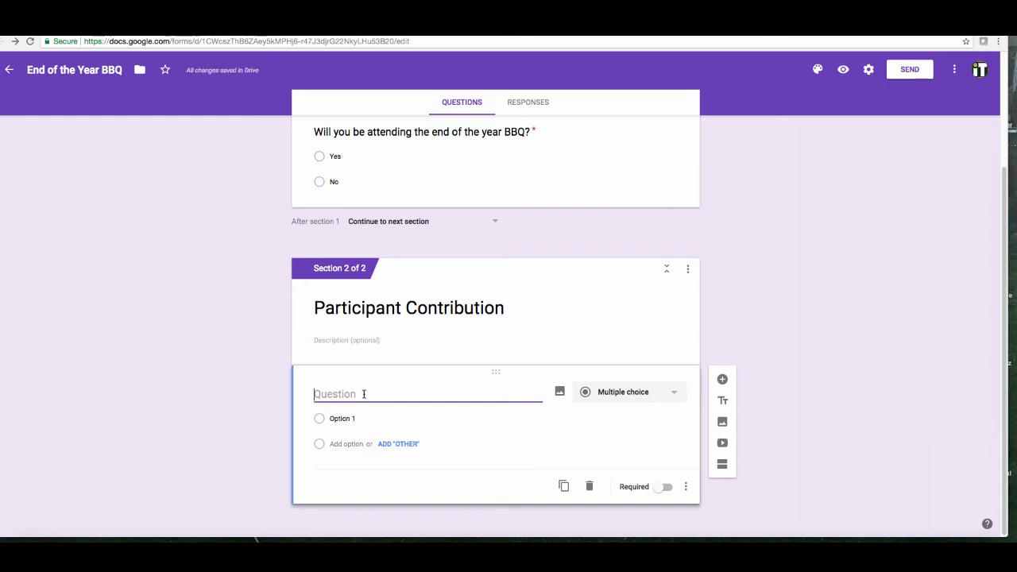
pyautogui.write('What would you like to birng')
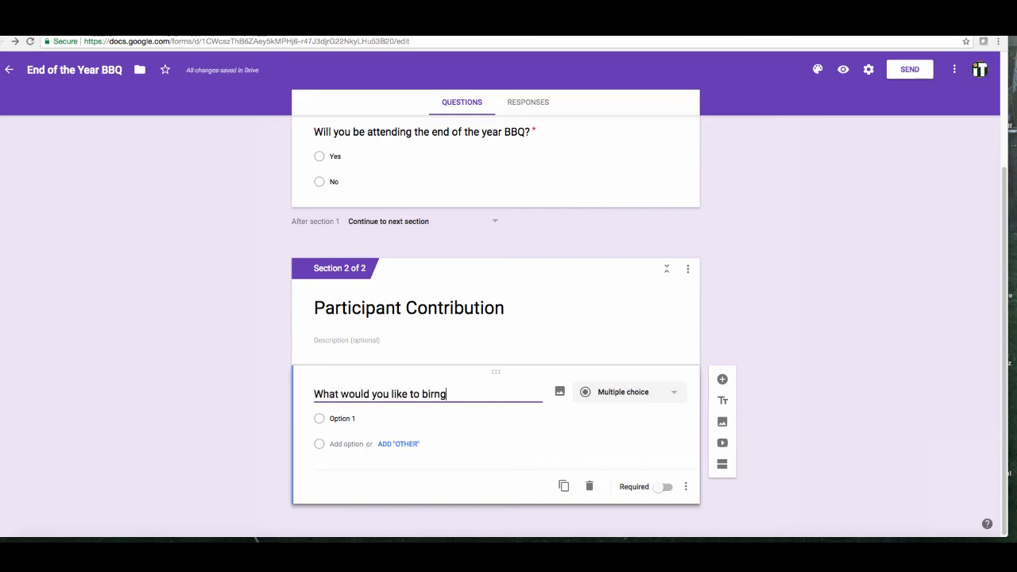
pyautogui.press('BackSpace')
pyautogui.press('BackSpace')
pyautogui.write('ring?')
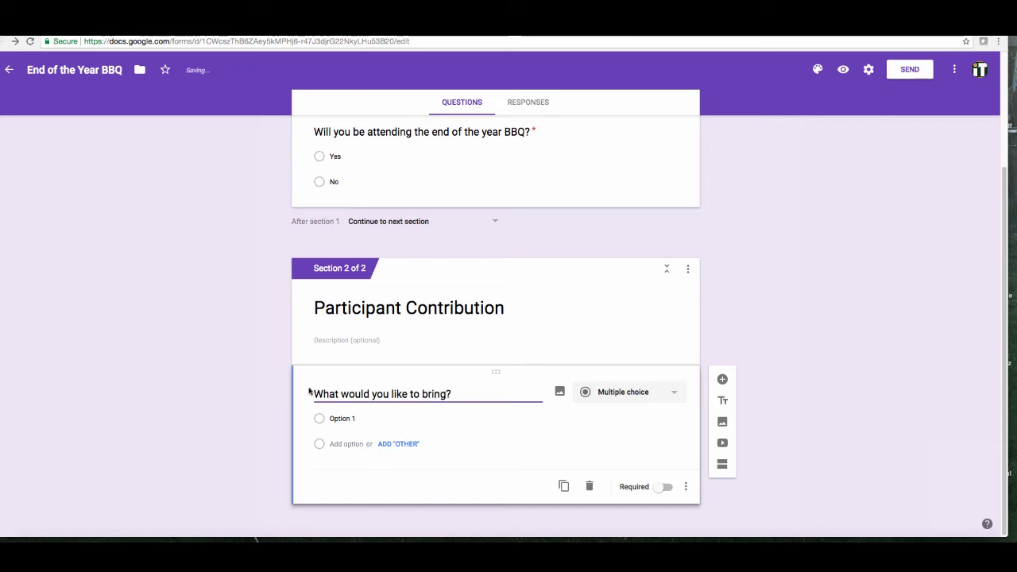
# Step: Give the contribution question the answer options Appetizer, Entree and Dessert
pyautogui.click(345, 419)
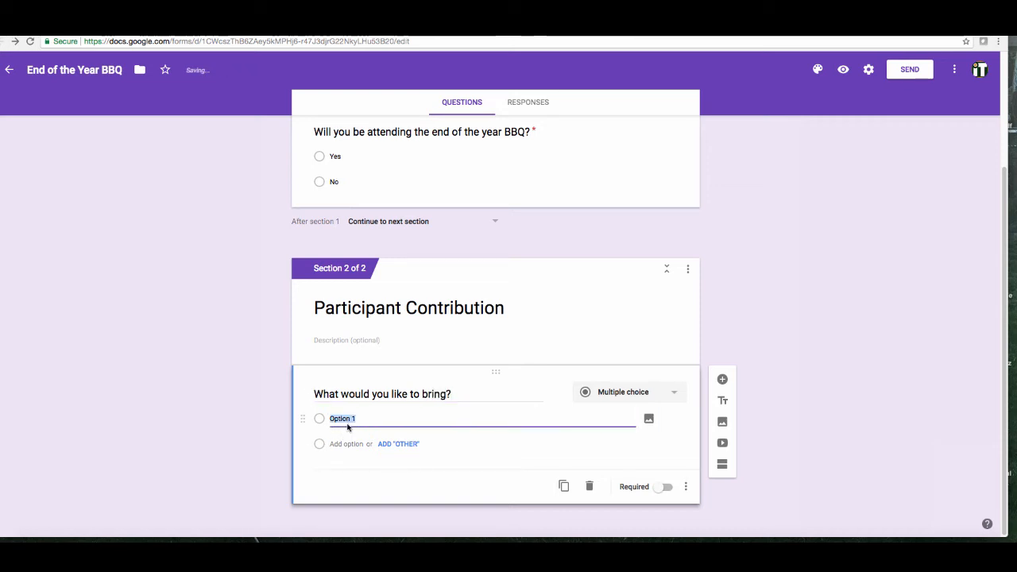
pyautogui.write('Appetizer')
pyautogui.click(350, 444)
pyautogui.write('Ent')
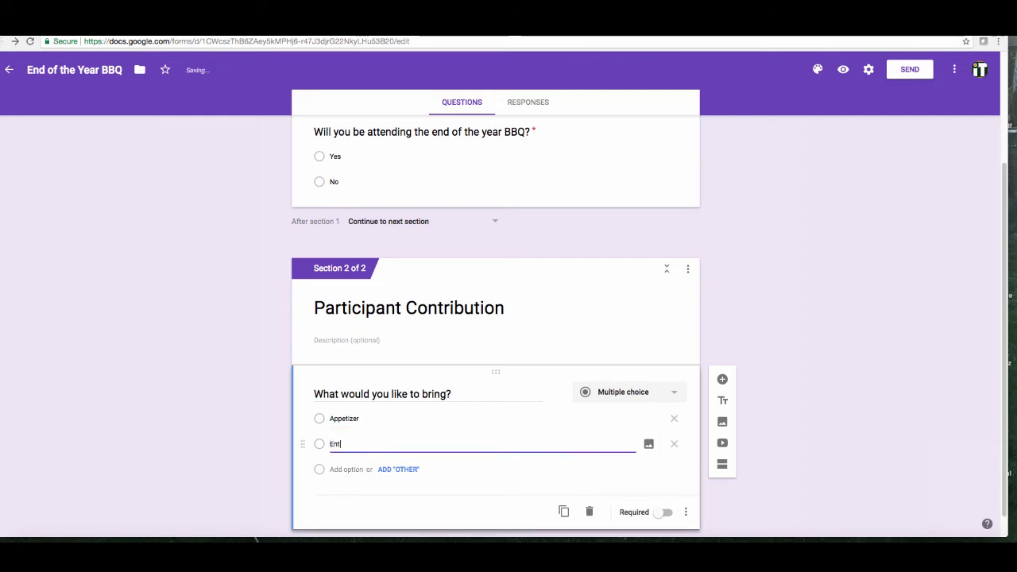
pyautogui.click(347, 469)
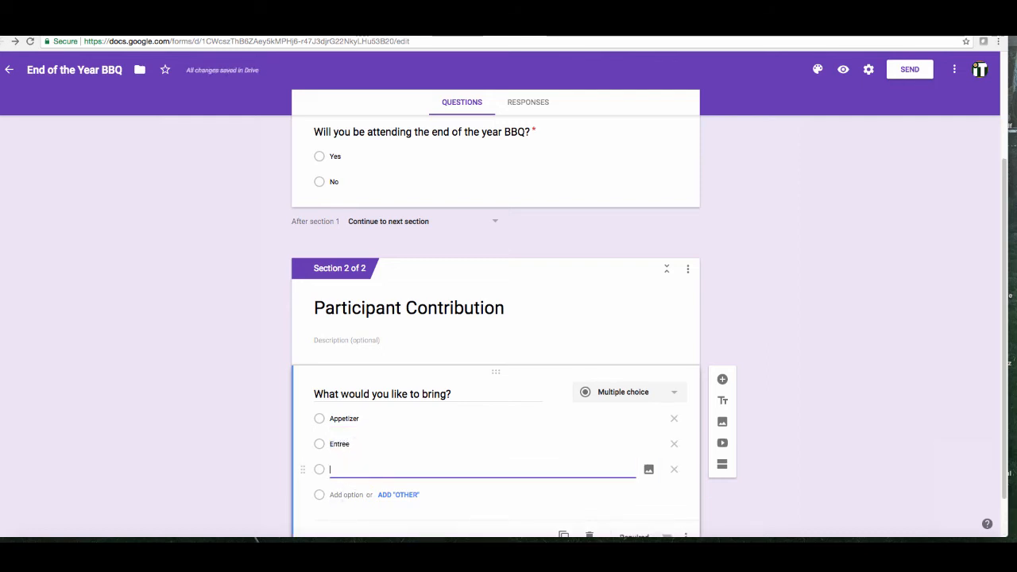
pyautogui.write('S')
pyautogui.write('essert')
pyautogui.click(144, 408)
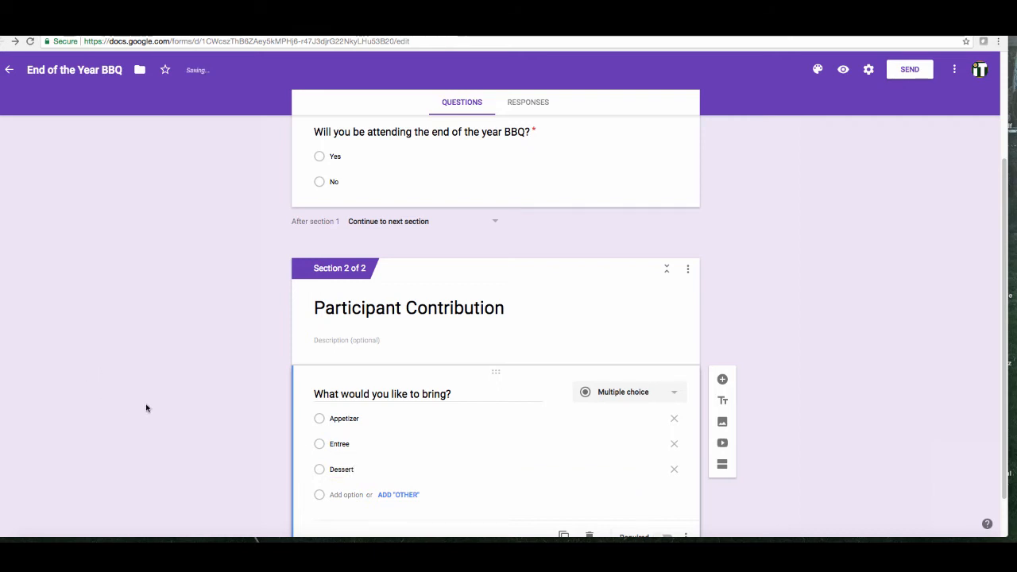
pyautogui.scroll(-1, 672, 477)
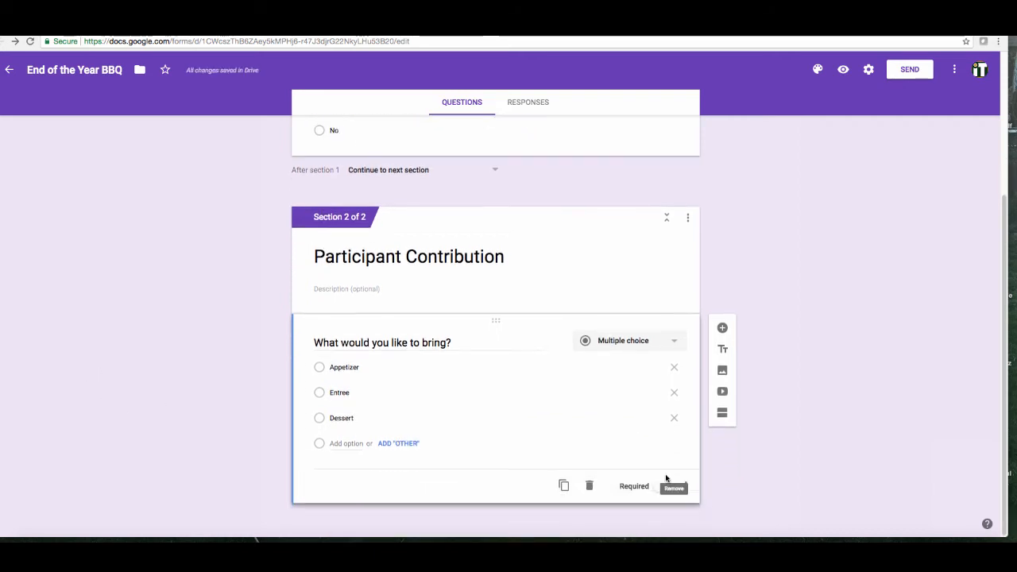
pyautogui.click(531, 392)
# Step: Set the attendance question's Yes answer to go to section 2 (Participant Contribution)
pyautogui.scroll(5, 531, 393)
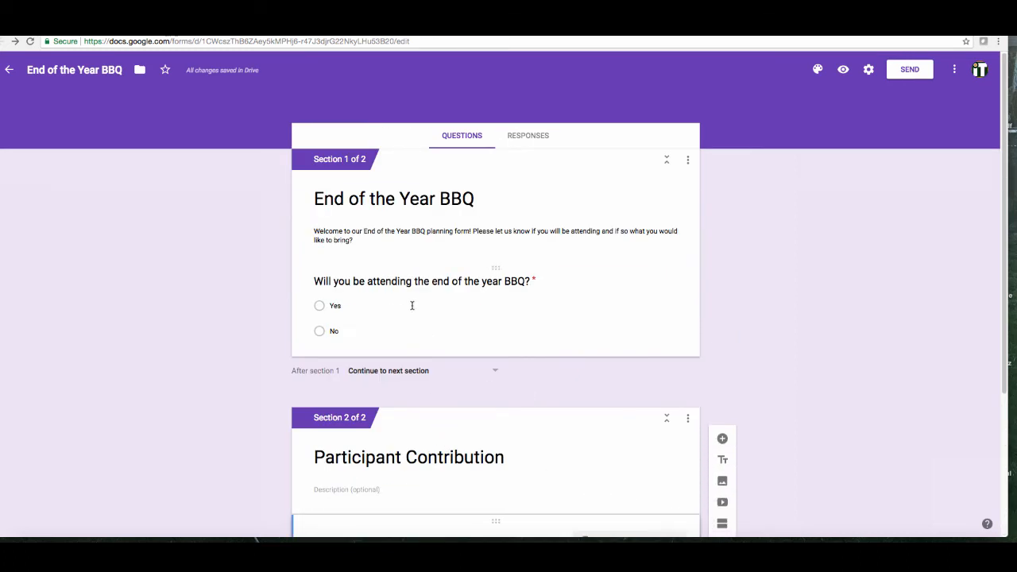
pyautogui.click(412, 305)
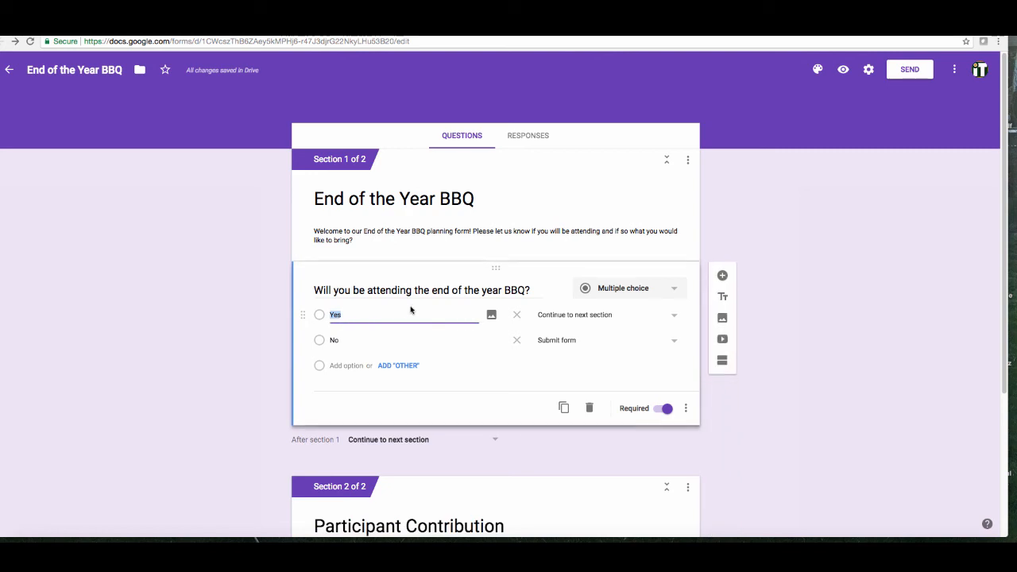
pyautogui.click(608, 321)
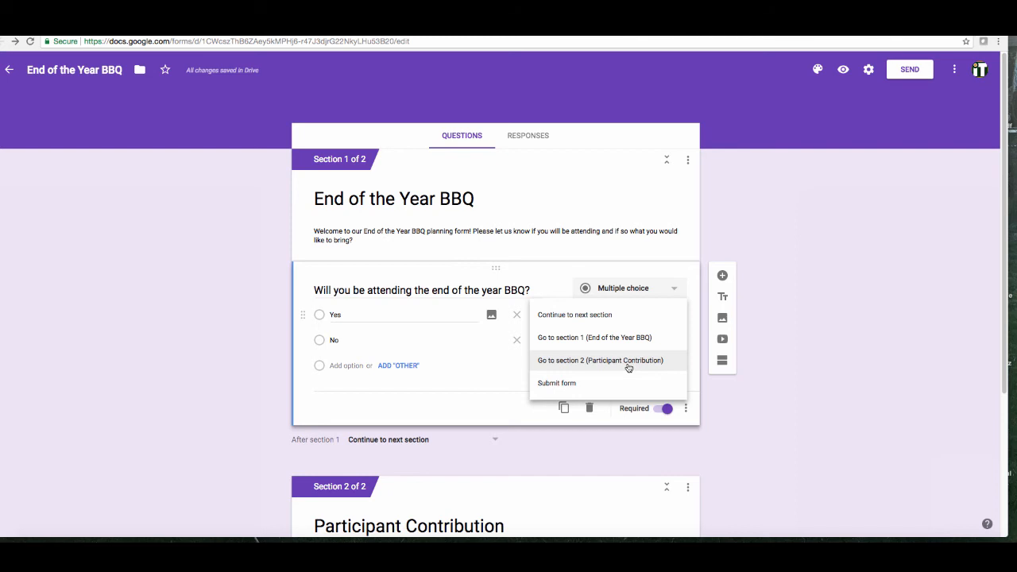
pyautogui.click(628, 366)
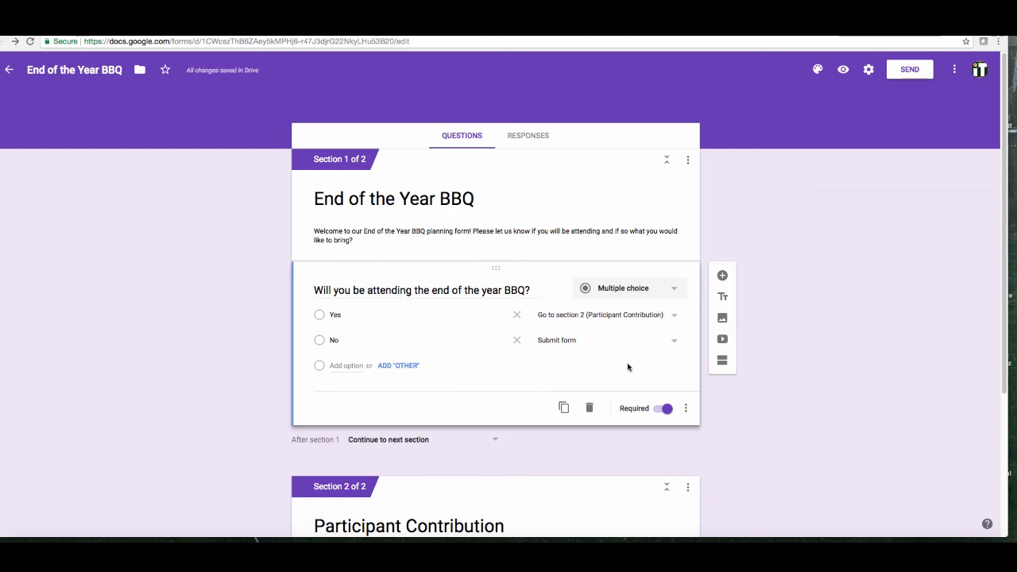
pyautogui.scroll(-3, 596, 398)
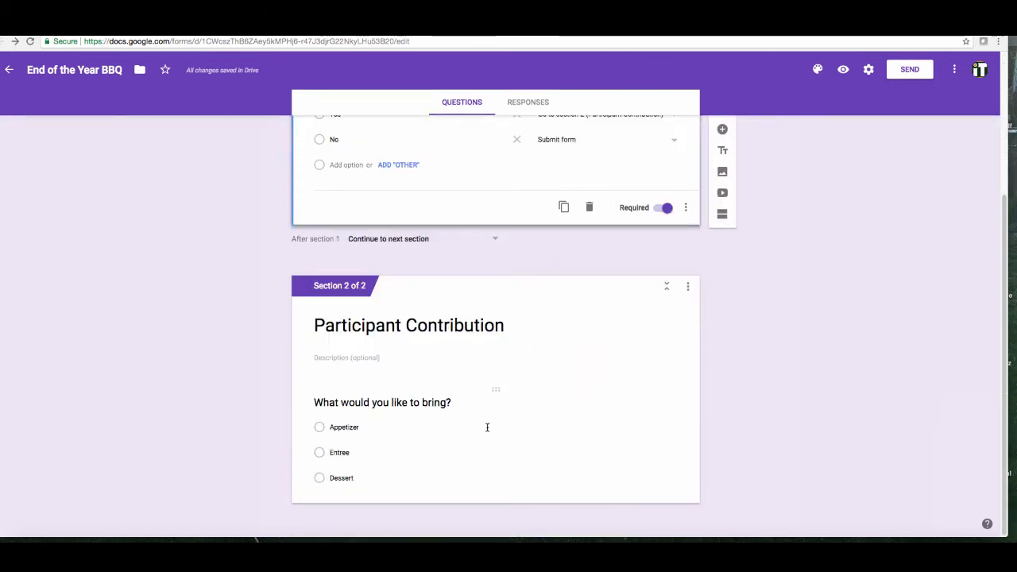
pyautogui.click(488, 459)
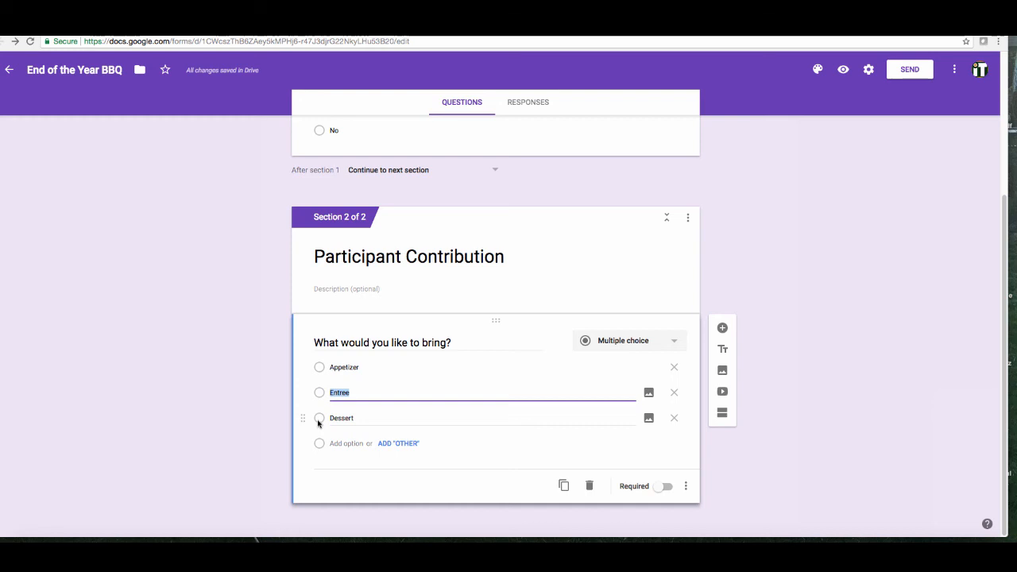
# Step: Copy the form's shareable link and open it in Firefox
pyautogui.click(906, 71)
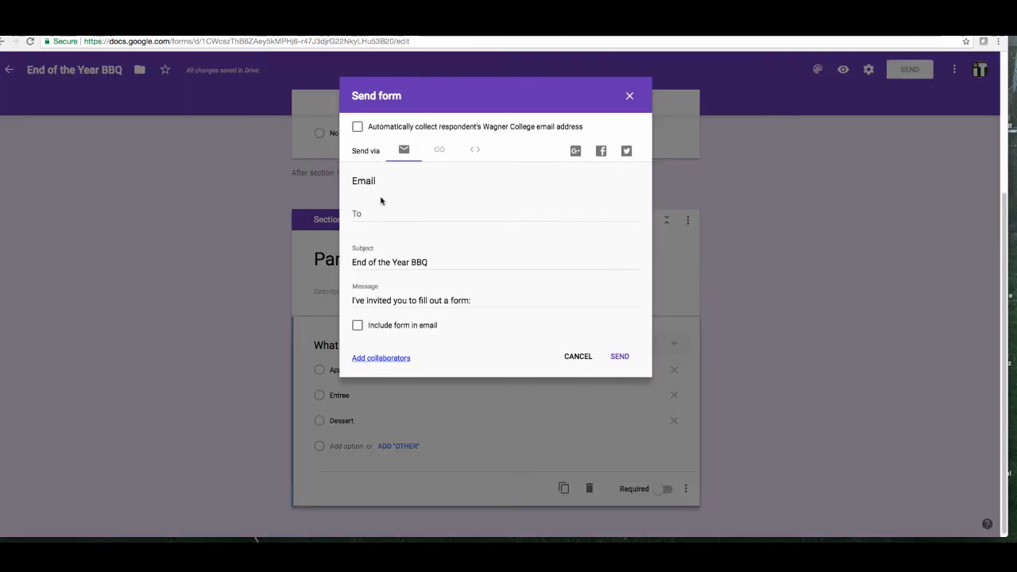
pyautogui.click(448, 154)
pyautogui.click(432, 200)
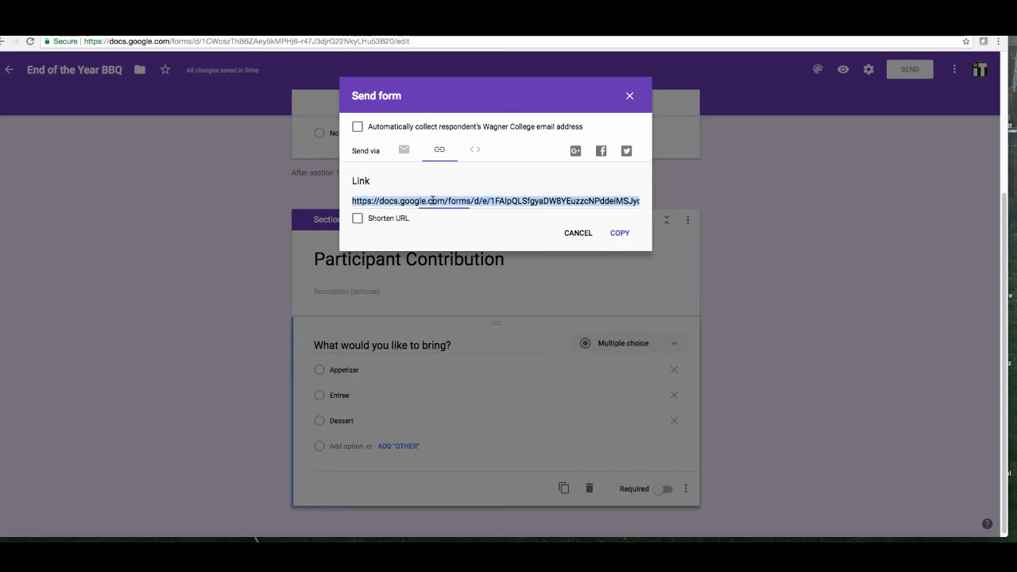
pyautogui.click(607, 237)
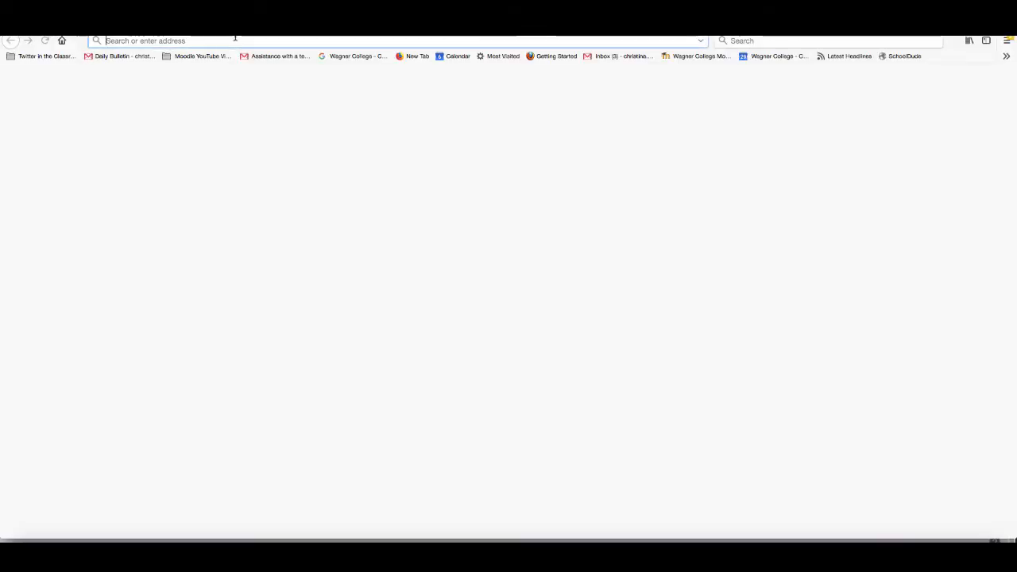
pyautogui.press('super+v')
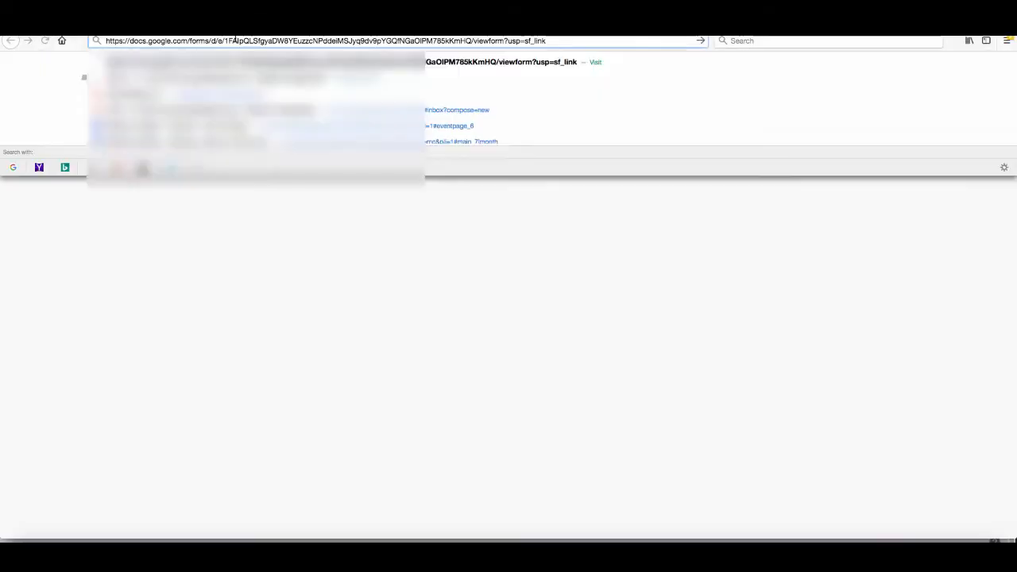
pyautogui.press('Return')
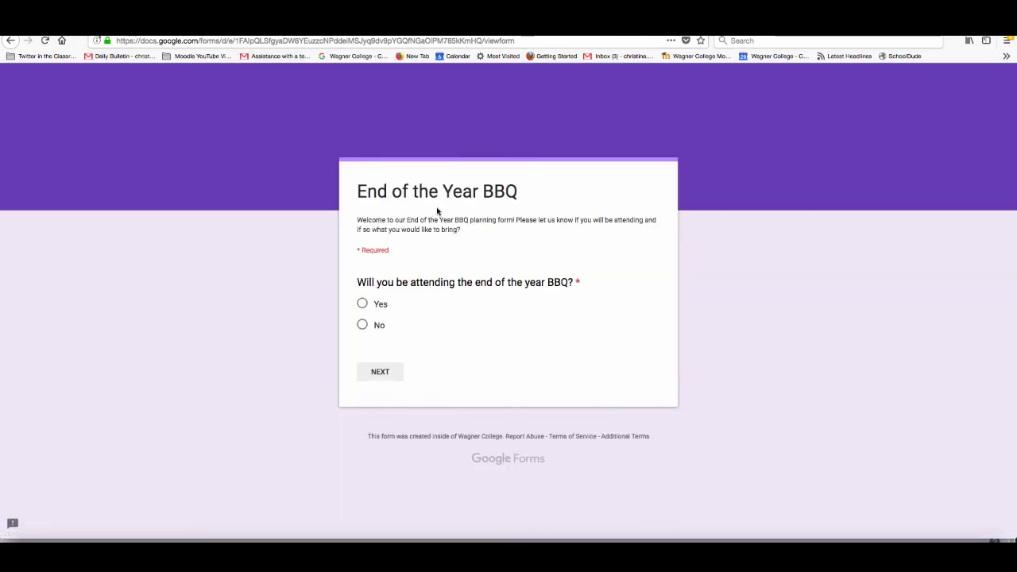
# Step: Test the No answer's path up to the submit page and return to the attendance question
pyautogui.click(364, 325)
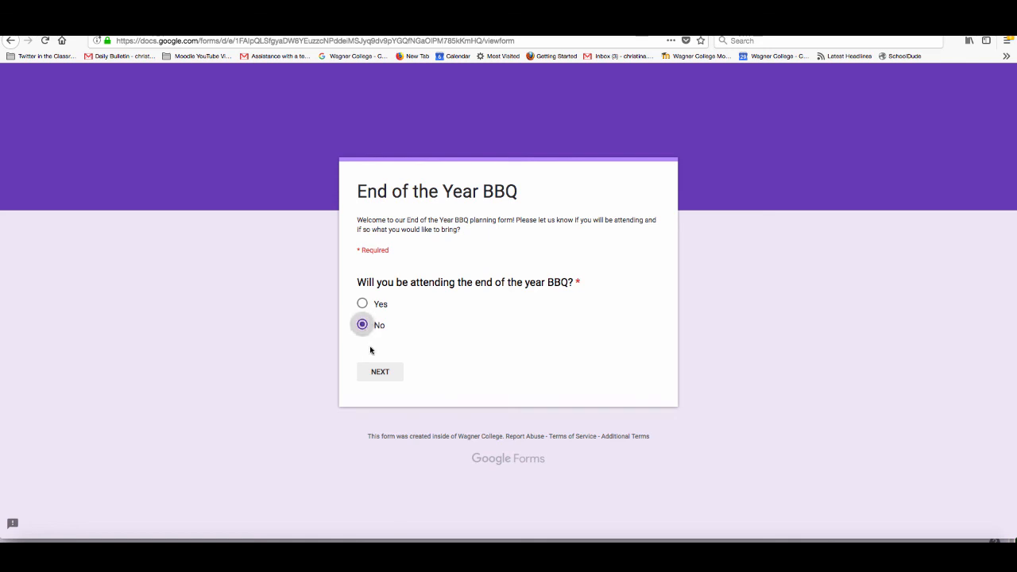
pyautogui.click(378, 373)
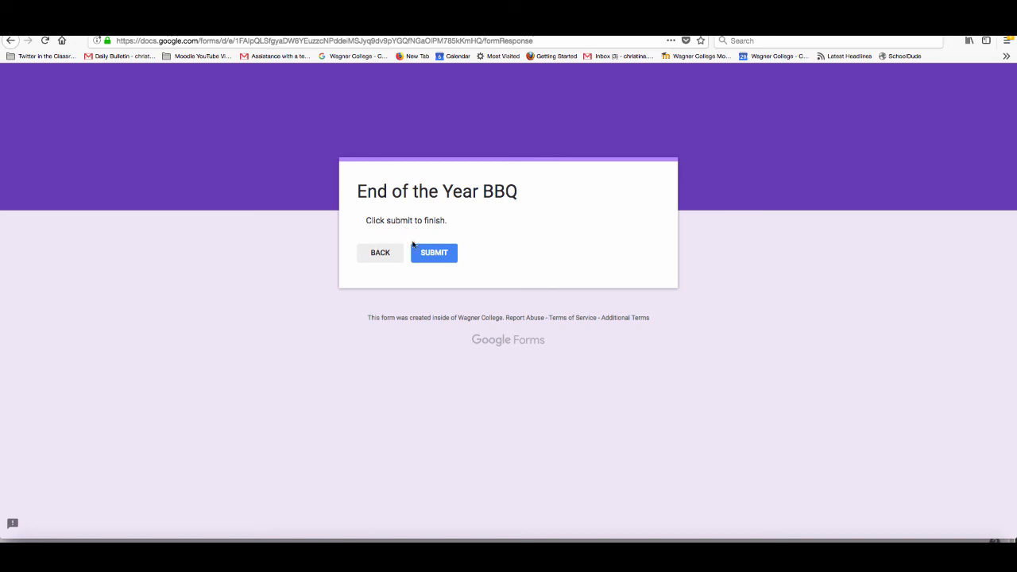
pyautogui.click(384, 253)
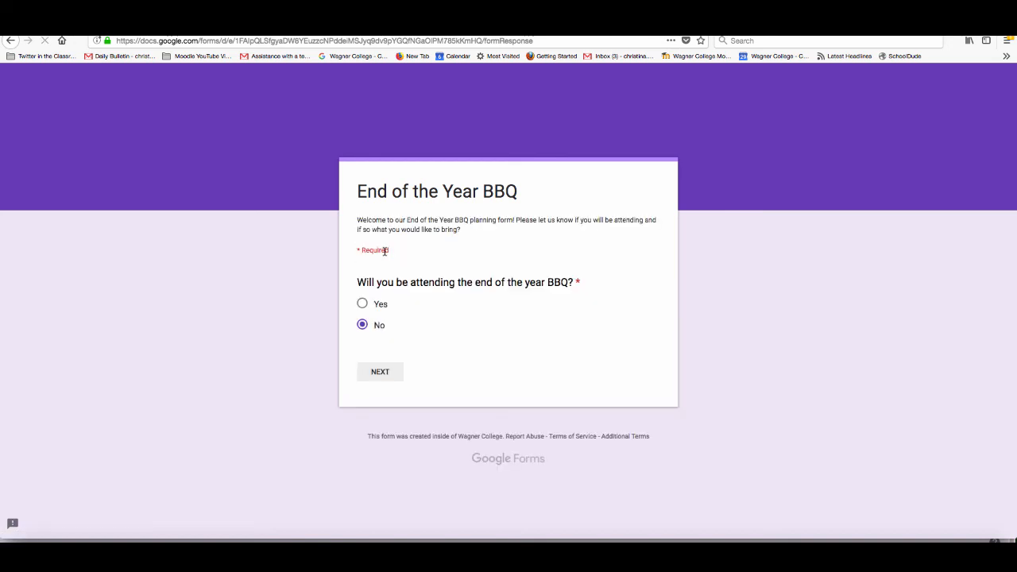
# Step: Answer Yes to attending, choose Entree as the contribution, and submit the form response
pyautogui.click(362, 305)
pyautogui.click(389, 379)
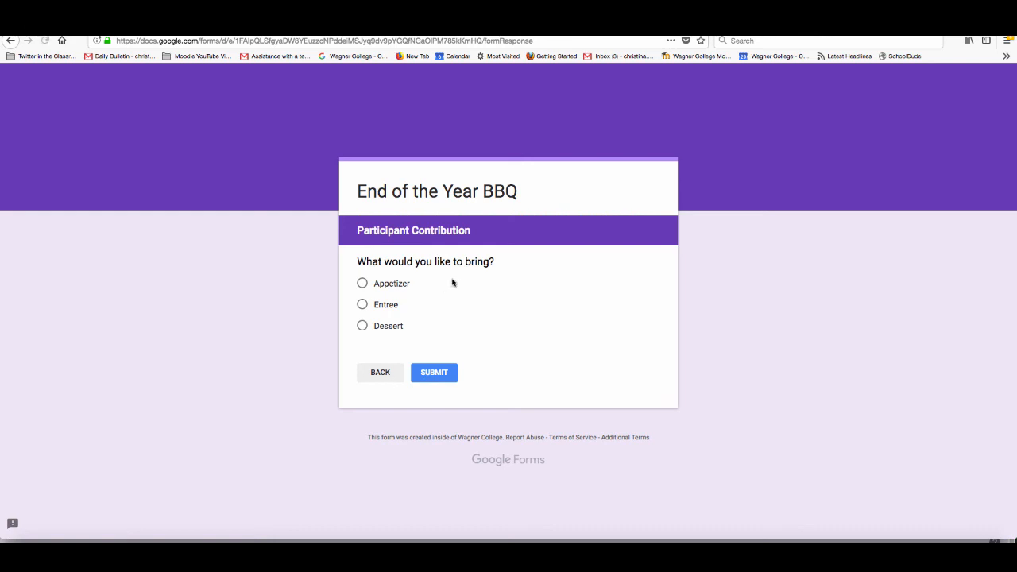
pyautogui.click(364, 308)
pyautogui.click(435, 373)
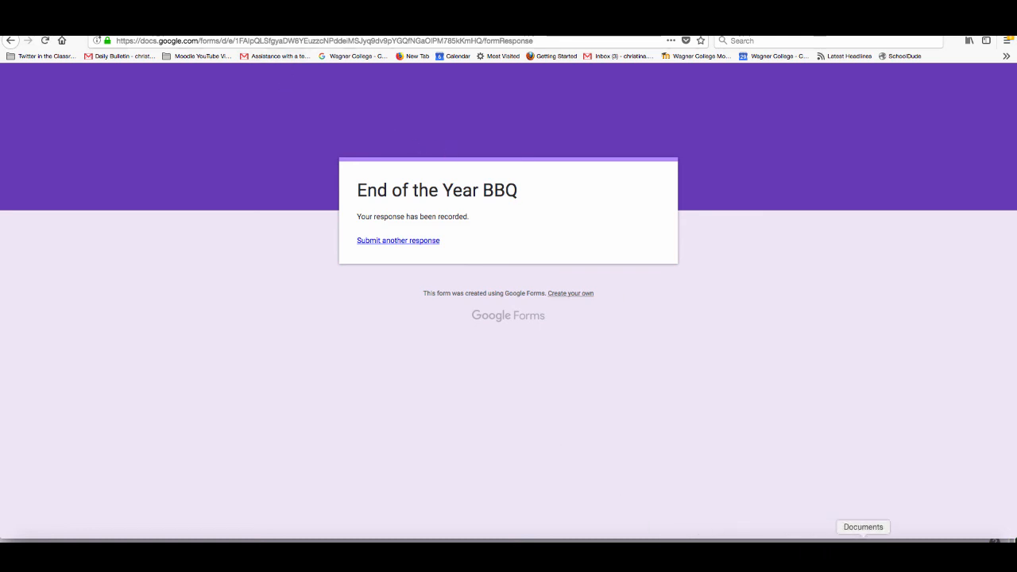
# Step: Switch back to the form editor in Google Chrome
pyautogui.click(804, 549)
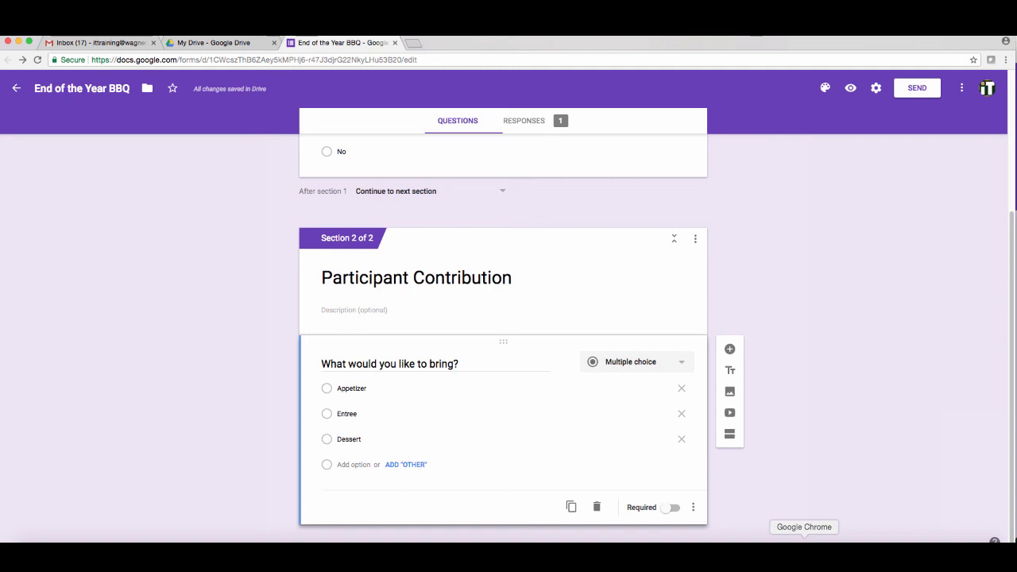